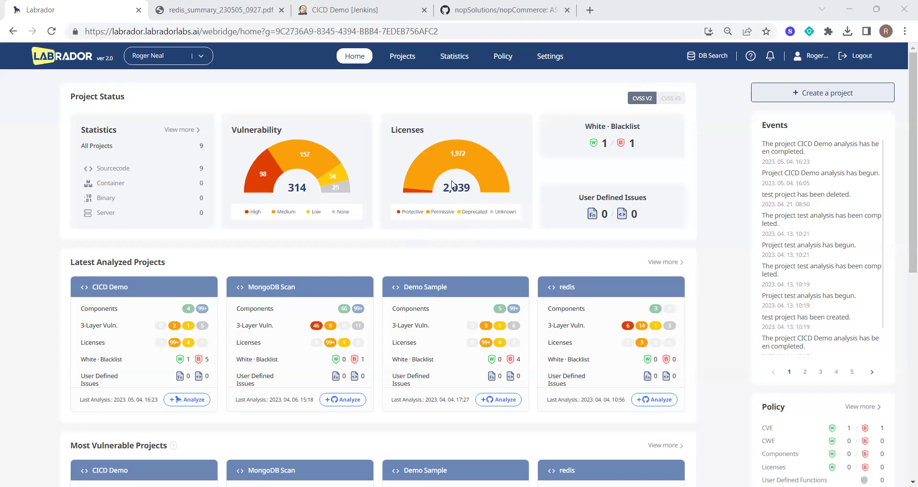
Look over the available groups and the project creation options on the home dashboard
left_click(209, 58)
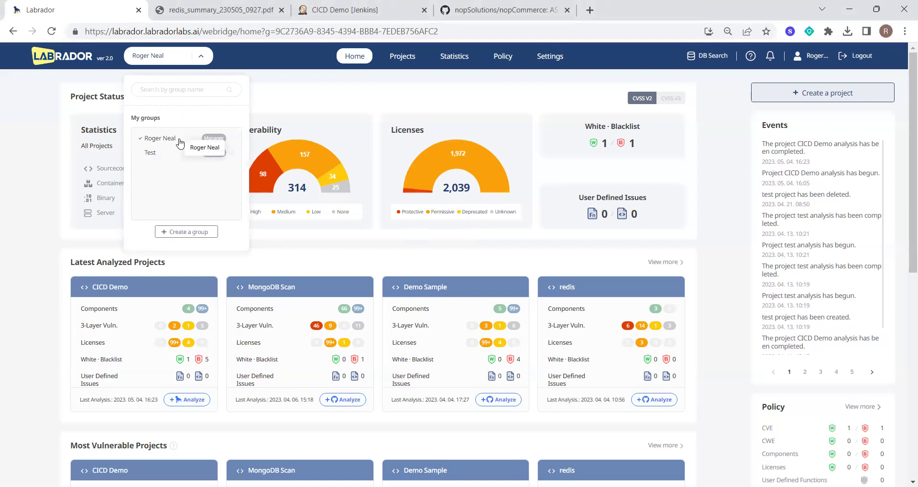
left_click(201, 57)
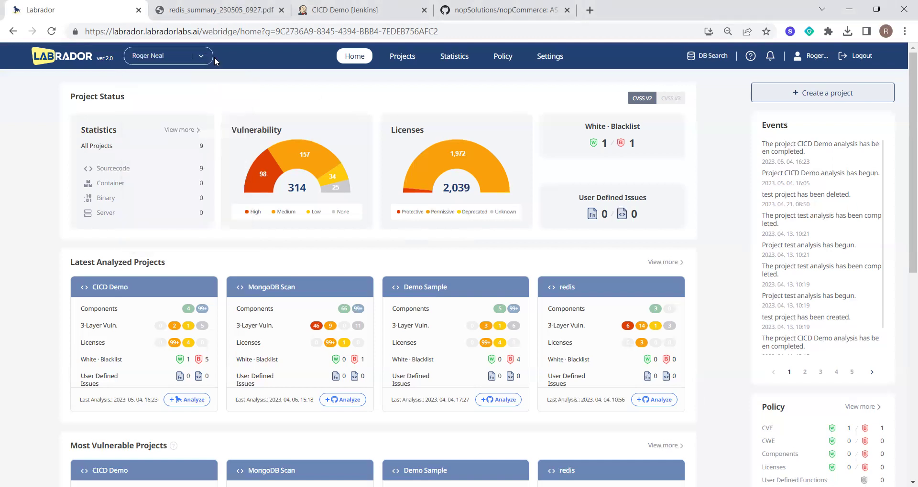
scroll(469, 114, "down", 1)
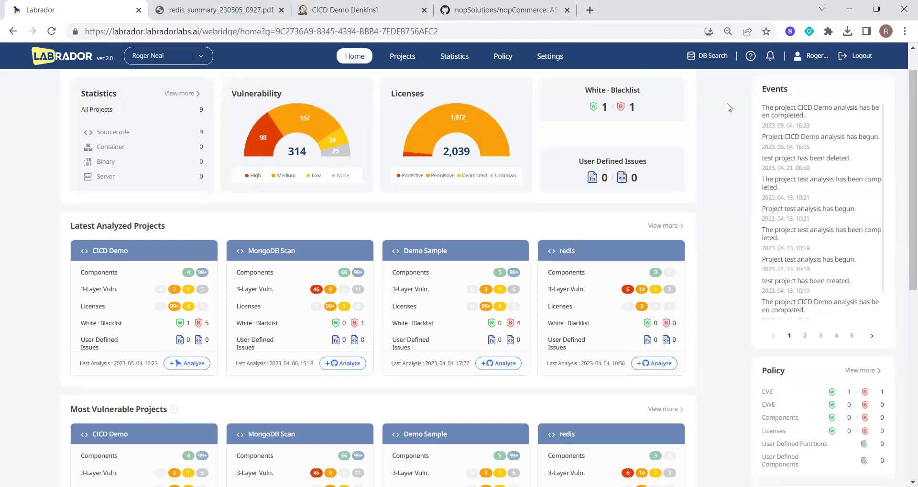
scroll(728, 107, "up", 1)
left_click(801, 102)
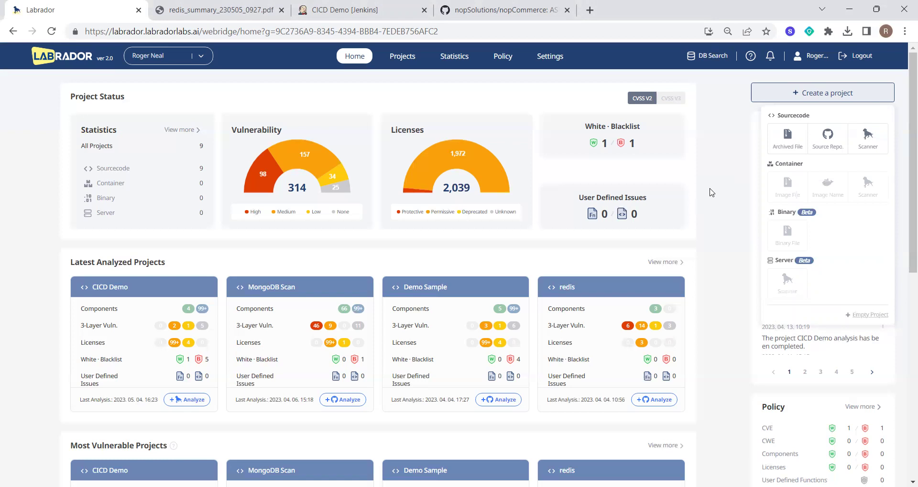
Open the redis project and examine its analysis summary, from the software map to the vulnerability and CVE counts by year
left_click(603, 295)
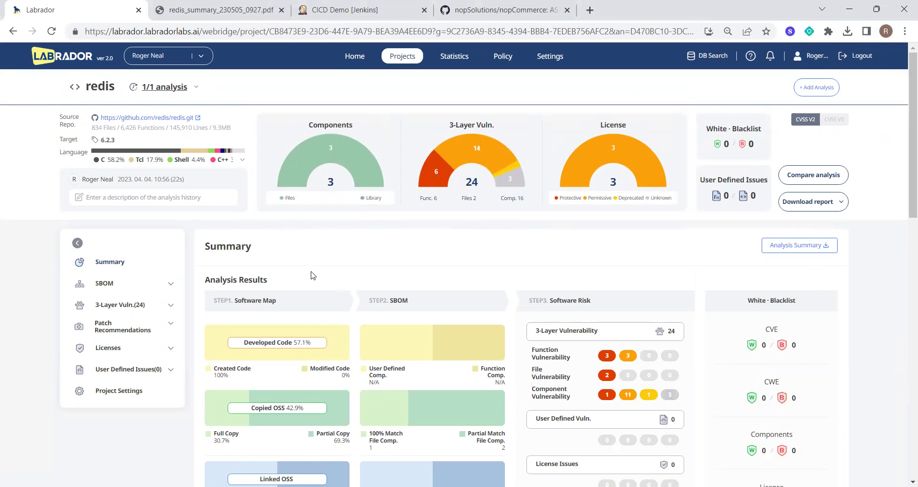
scroll(317, 272, "down", 3)
scroll(320, 270, "down", 1)
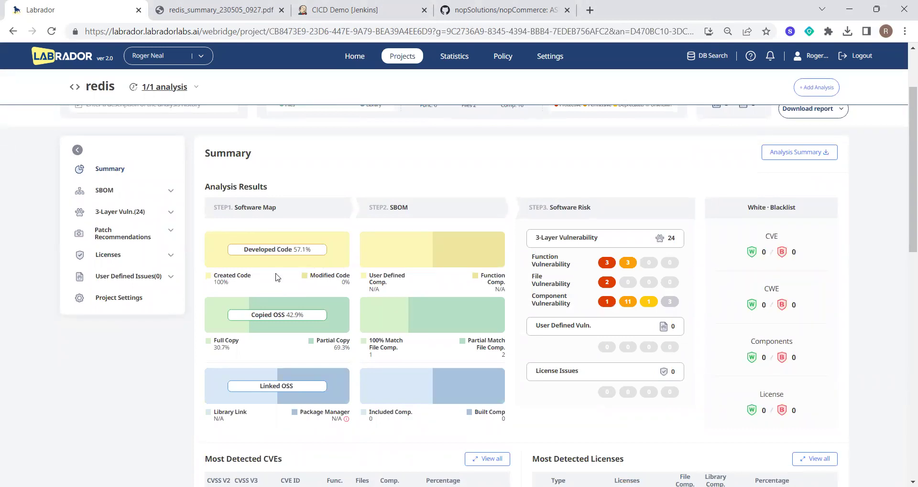
scroll(279, 277, "down", 1)
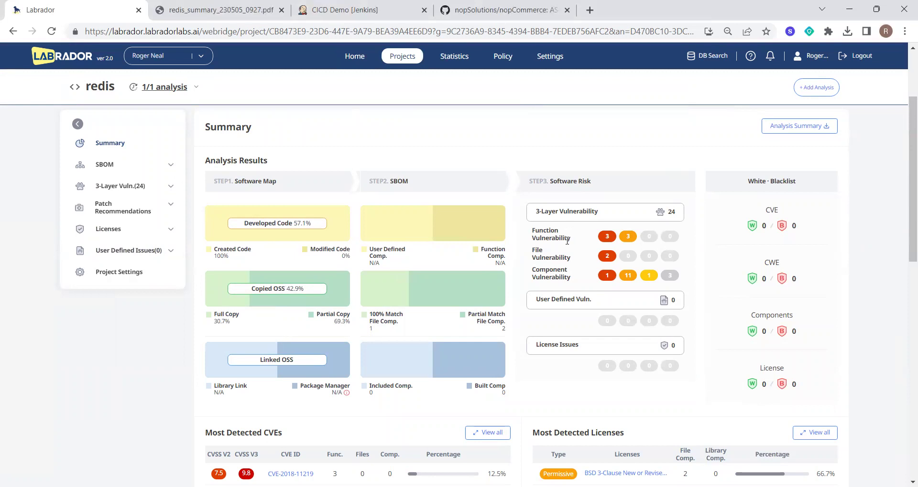
scroll(566, 240, "down", 1)
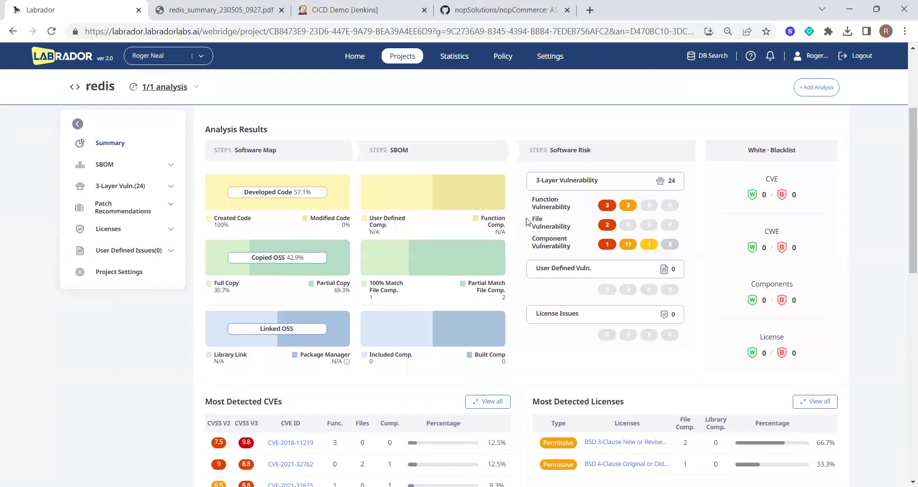
scroll(527, 223, "down", 2)
scroll(527, 222, "down", 3)
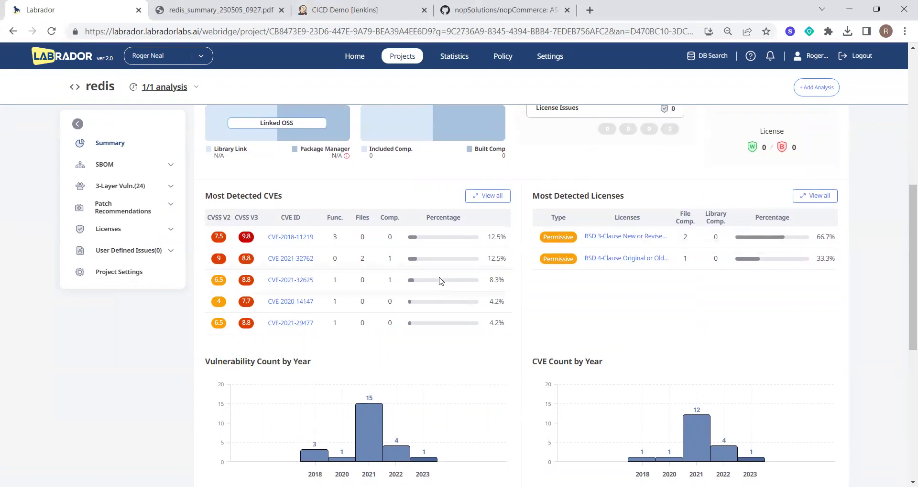
scroll(540, 270, "down", 2)
scroll(541, 254, "down", 1)
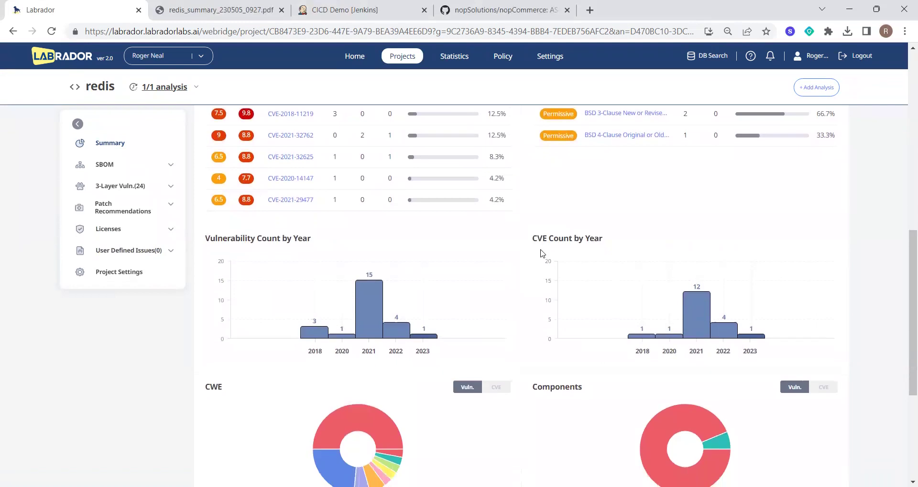
scroll(541, 254, "up", 1)
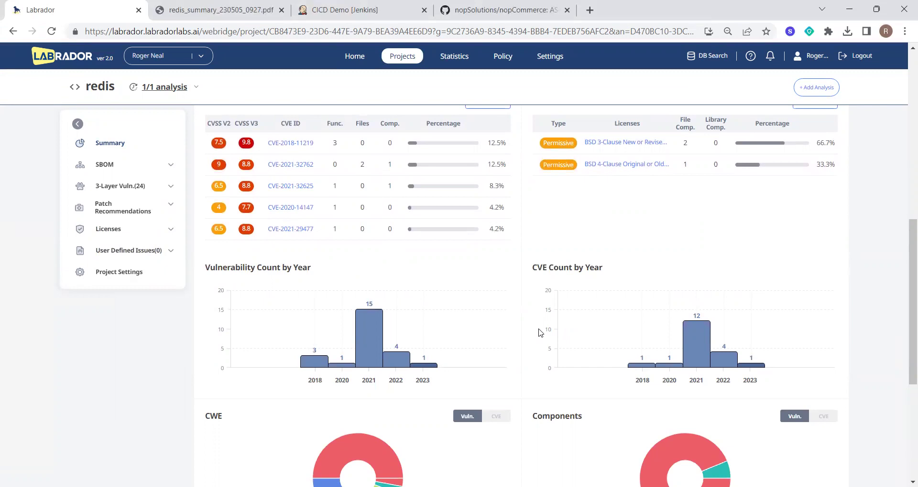
List the project's SBOM components and inspect the redis 6.2.3 component's vulnerabilities and security trend, closing its detail page
left_click(130, 167)
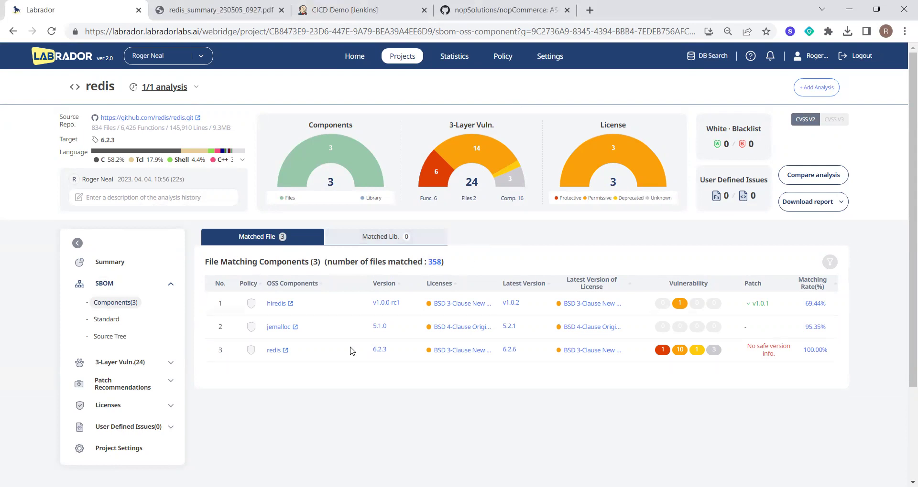
left_click(283, 350)
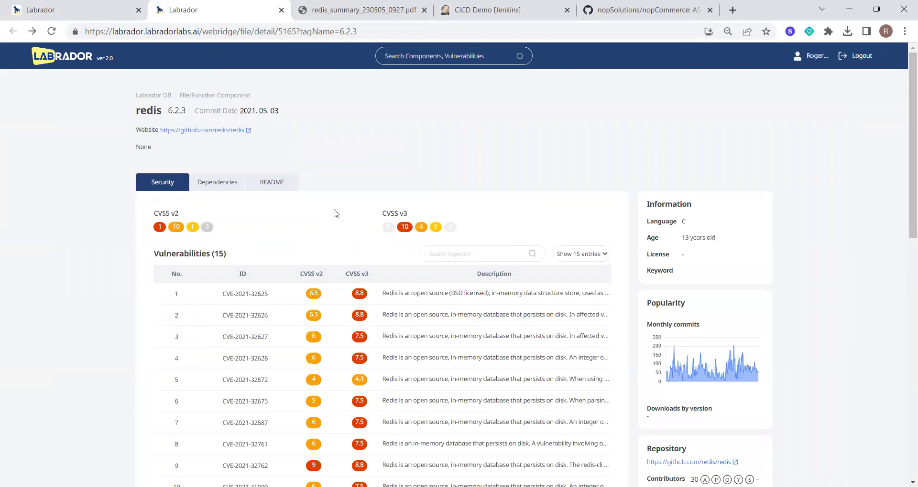
scroll(336, 213, "down", 10)
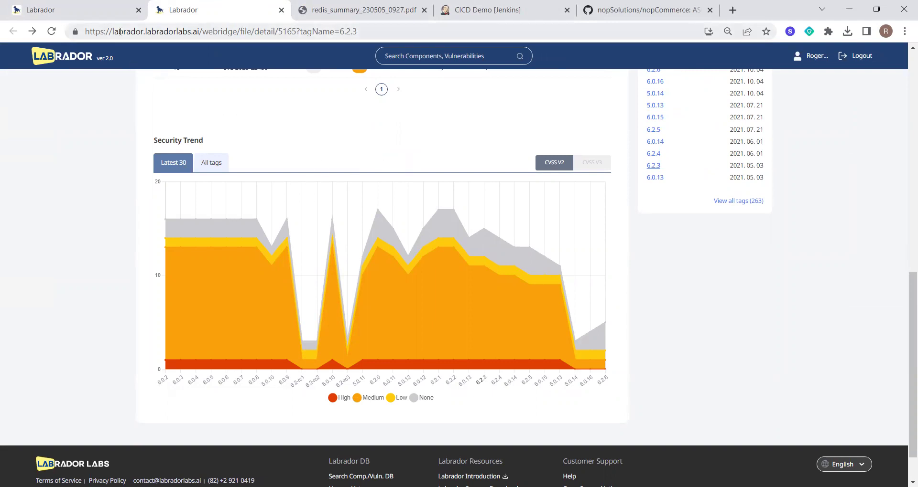
left_click(281, 10)
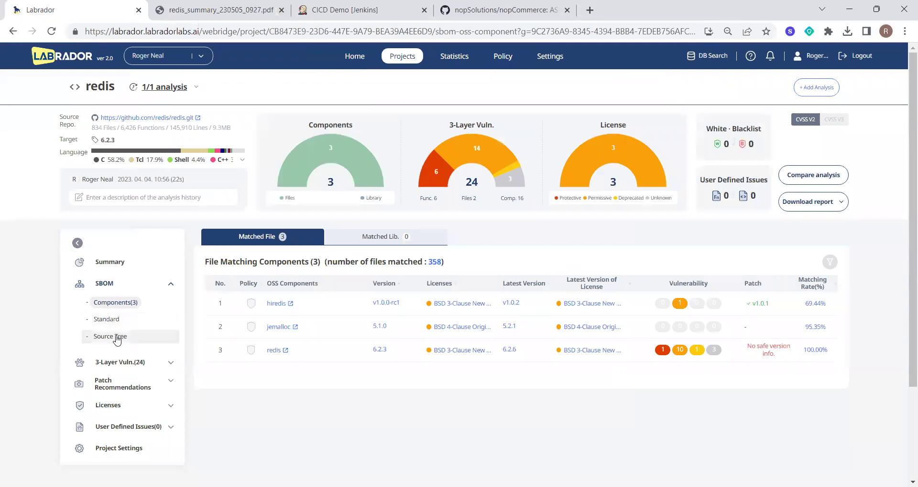
List the function vulnerabilities and review the CVE-2018-11219 details and recommended patch for the controloptions function
left_click(158, 366)
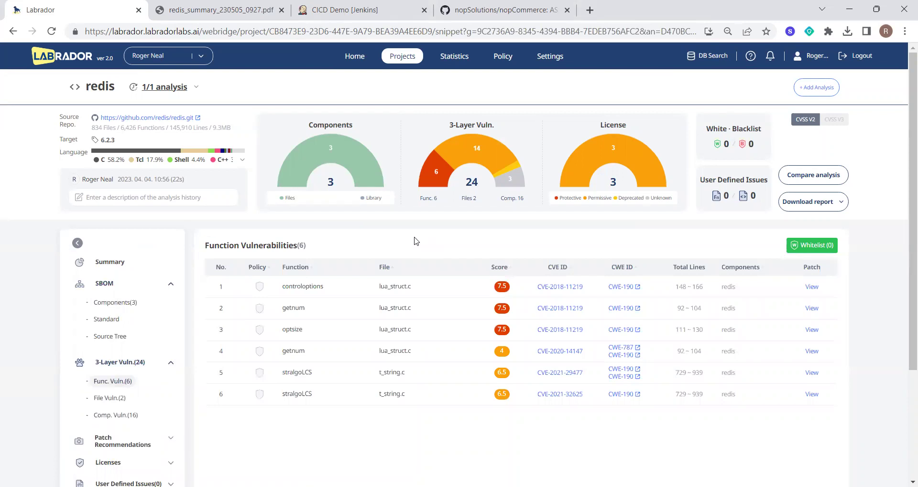
left_click(561, 287)
left_click(646, 102)
left_click(812, 288)
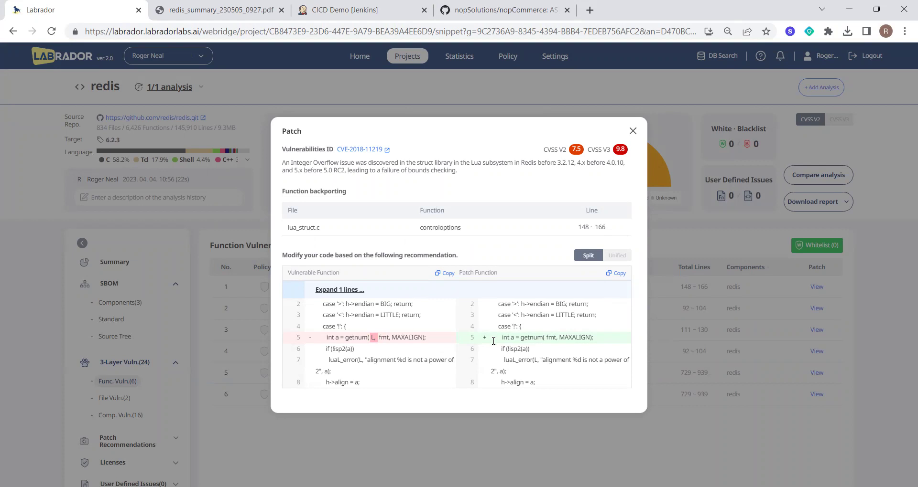
left_click(633, 131)
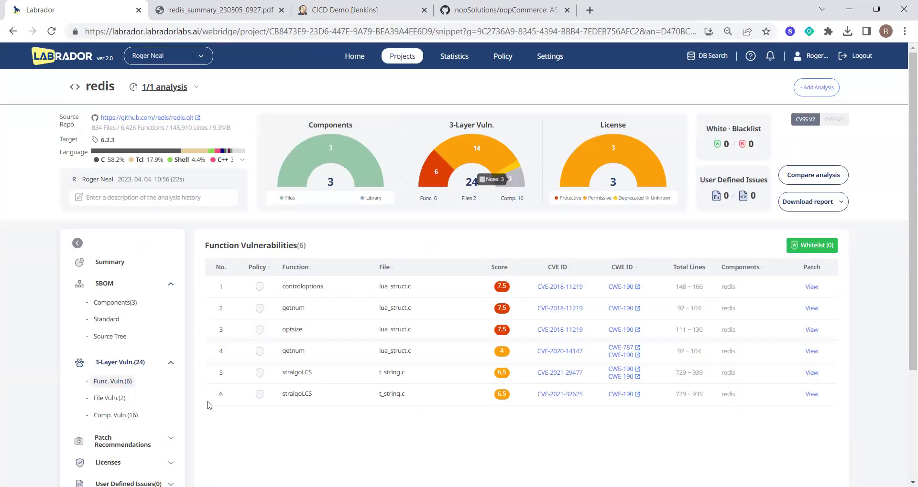
View the project's component vulnerabilities and its patch recommendations sorted by severity
scroll(139, 385, "down", 1)
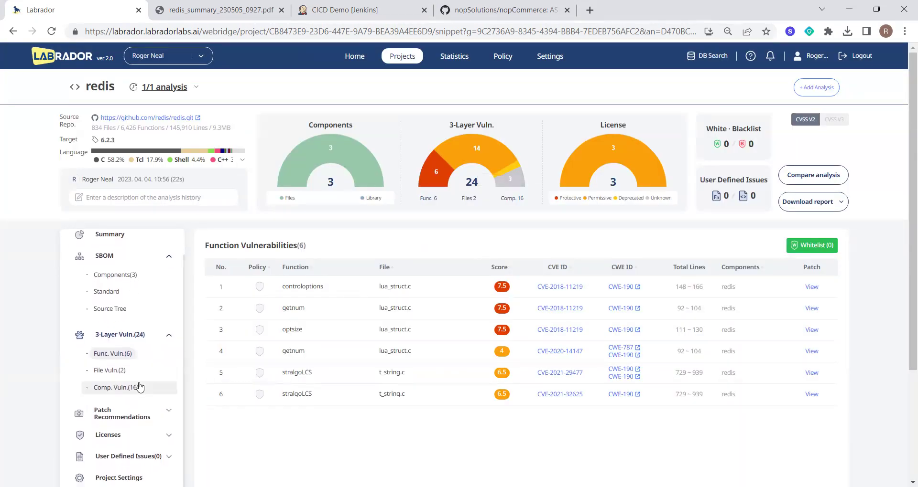
left_click(118, 387)
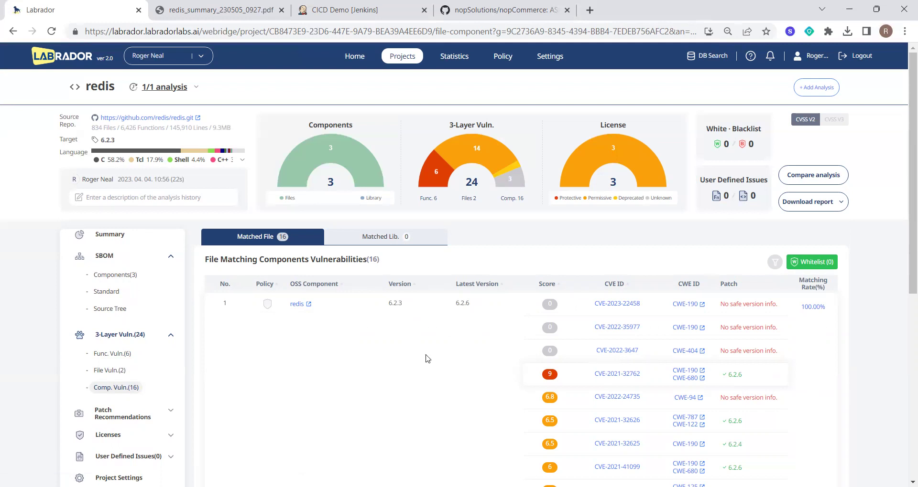
left_click(160, 414)
scroll(423, 251, "down", 1)
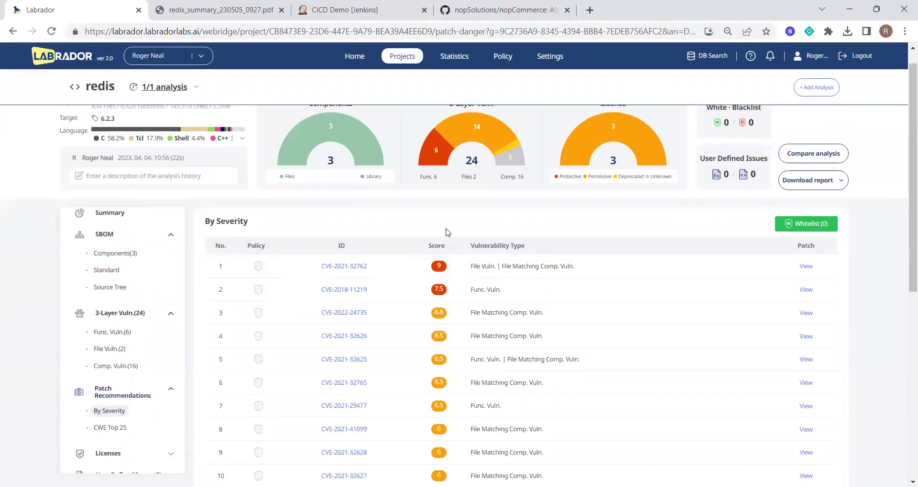
scroll(447, 233, "down", 1)
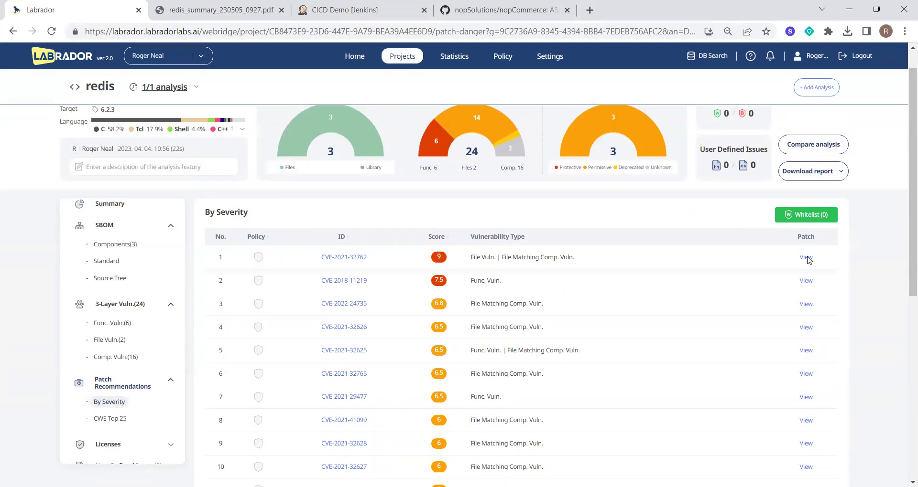
Inspect the patch information for CVE-2021-32762, including the recommended code changes in test.c, and close it
left_click(805, 258)
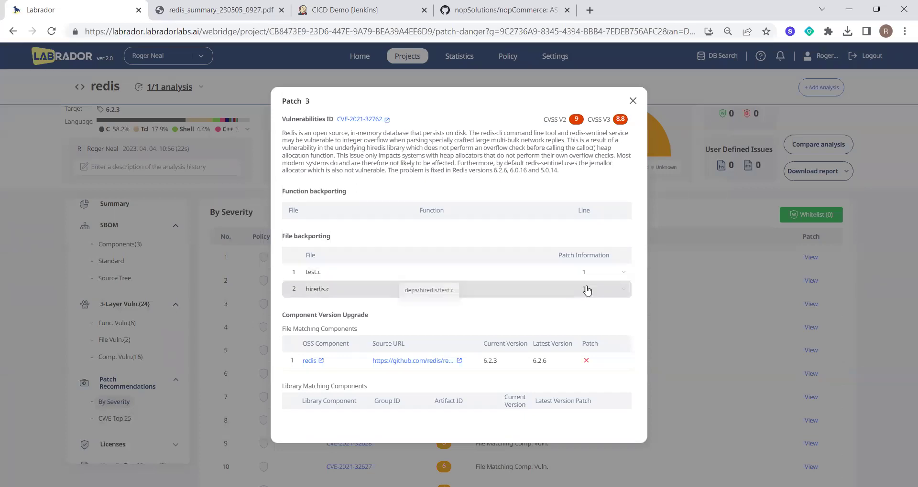
left_click(623, 271)
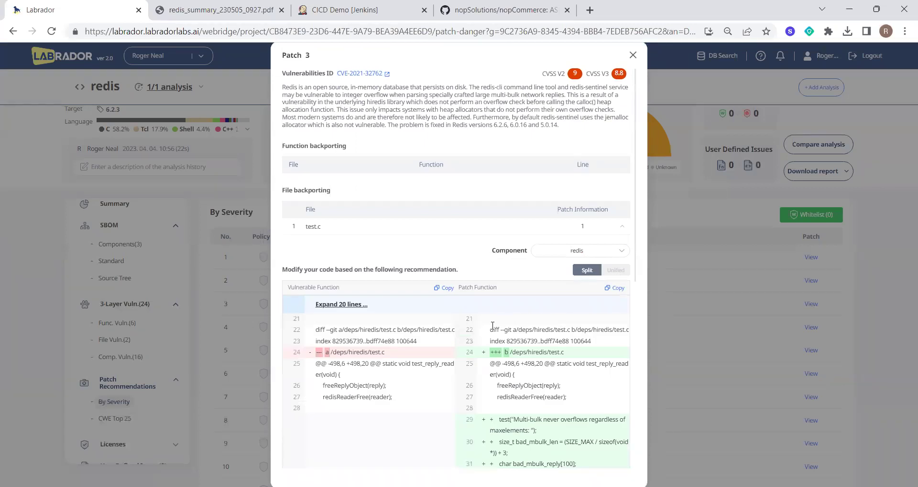
left_click(633, 55)
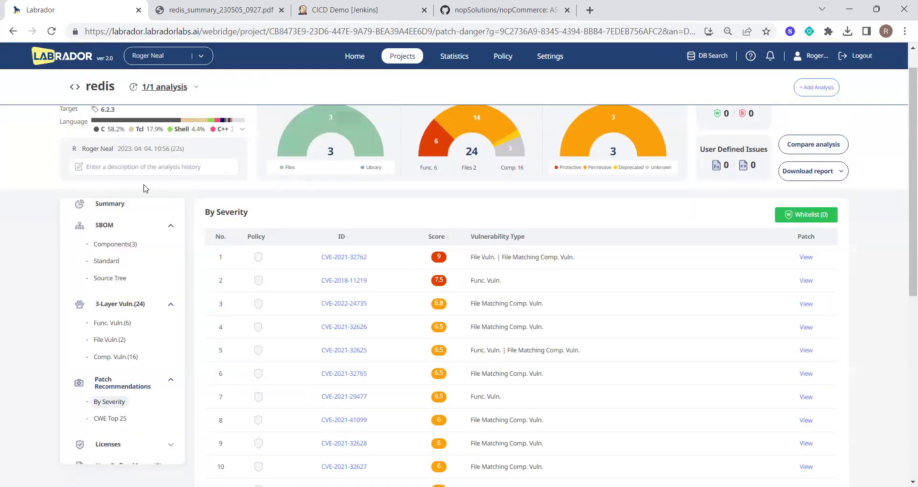
View the CWE Top 25 patch recommendations and the project's list of licenses
scroll(129, 382, "down", 1)
left_click(128, 381)
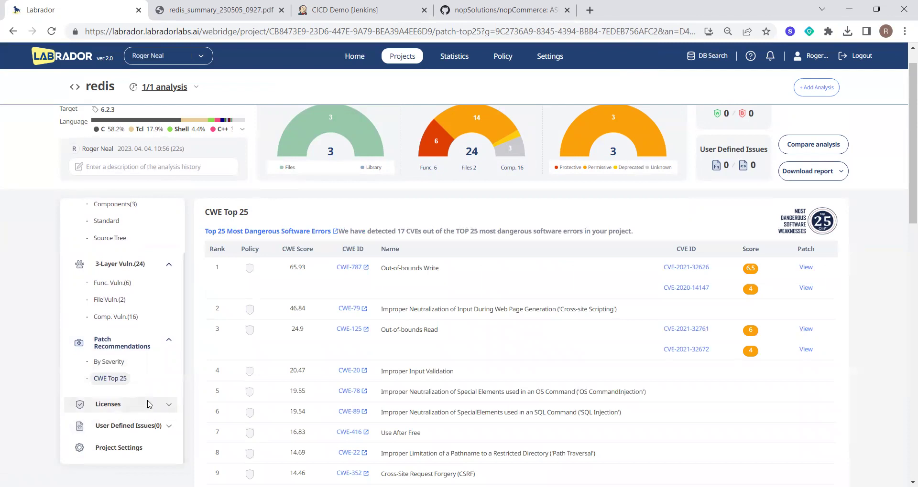
left_click(171, 406)
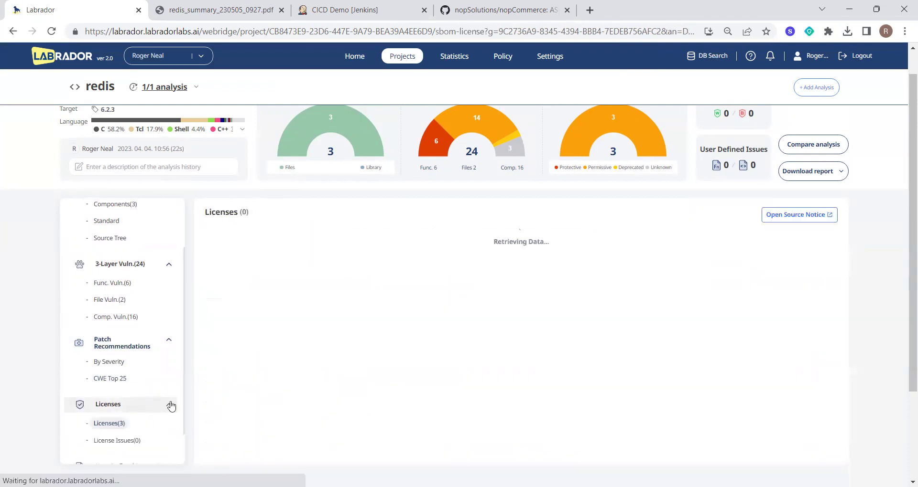
scroll(139, 349, "down", 1)
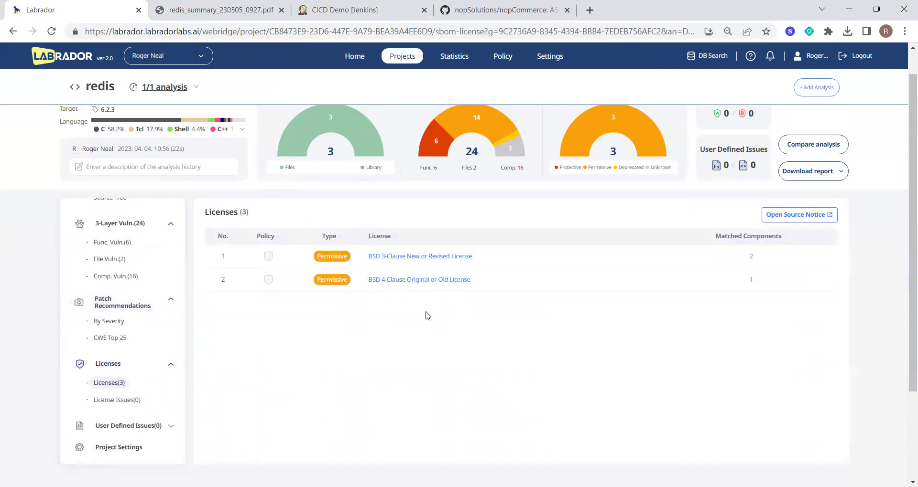
Review the terms and the matched components of the BSD 3-Clause New or Revised License
left_click(440, 258)
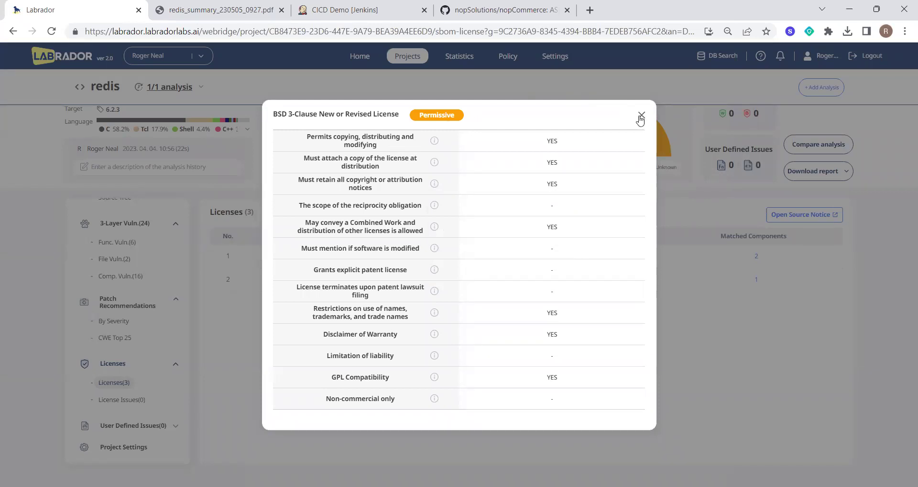
left_click(641, 117)
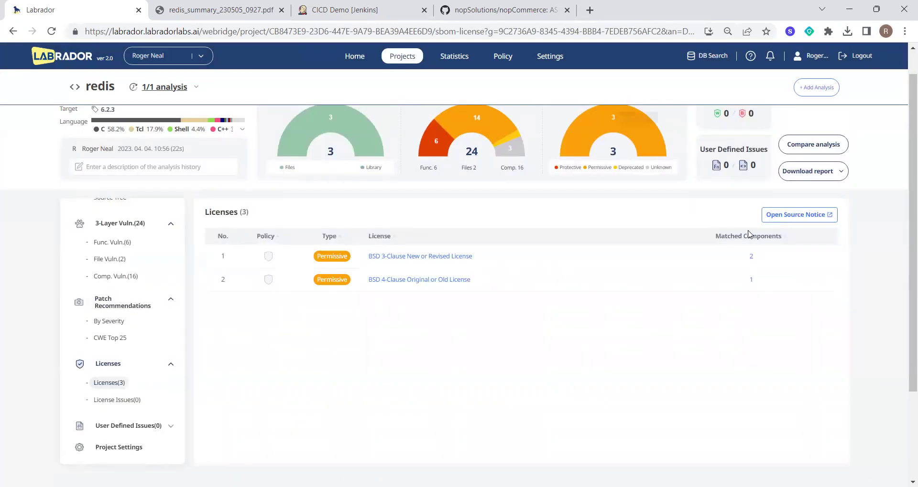
left_click(754, 257)
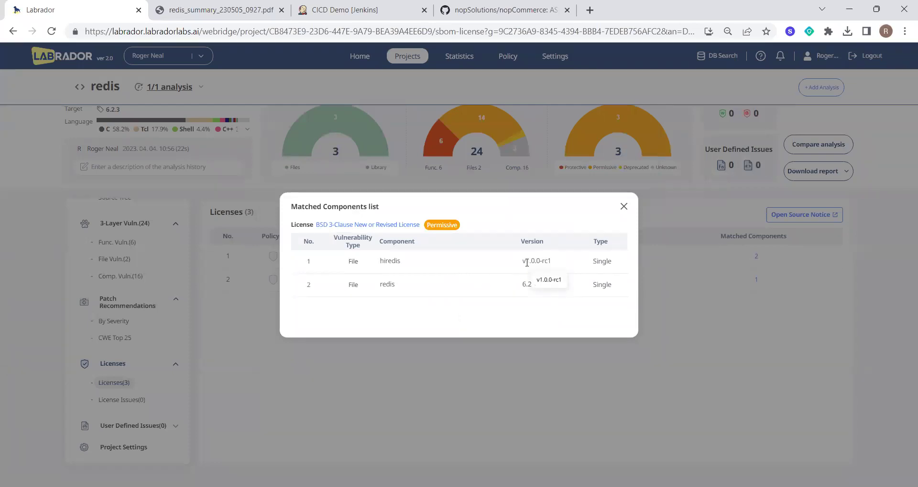
left_click(624, 209)
Review the redis analysis comparison, close it, and show the available report downloads
scroll(371, 344, "down", 1)
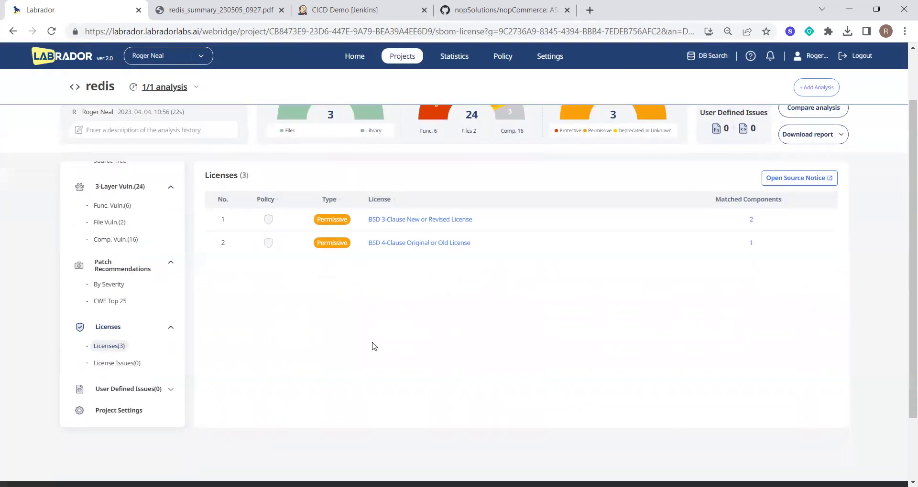
scroll(293, 349, "up", 2)
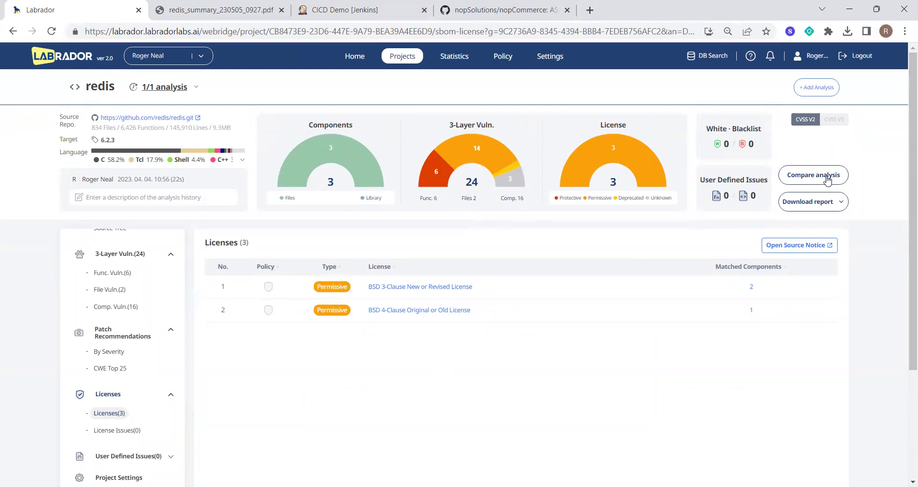
left_click(828, 180)
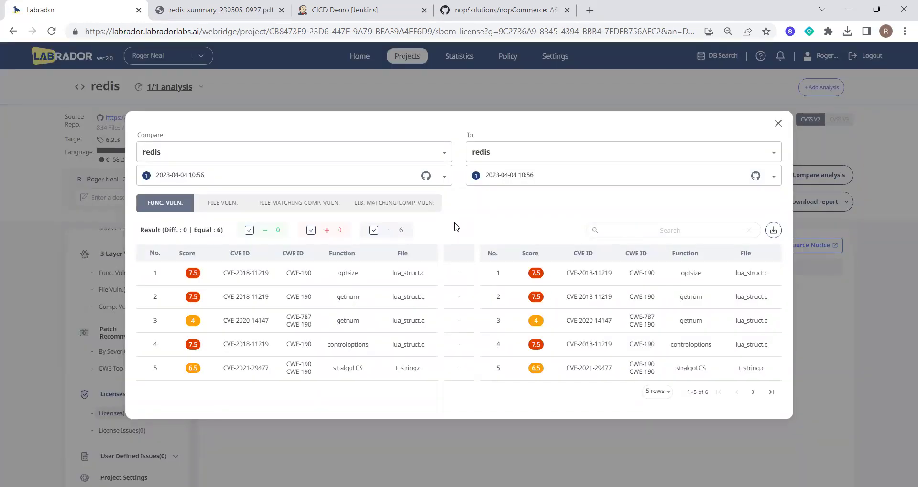
left_click(777, 125)
left_click(839, 203)
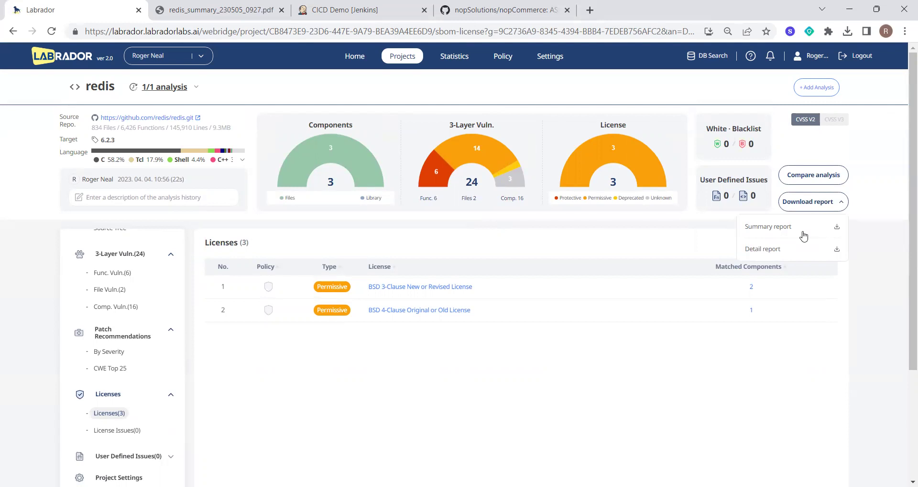
Download the redis summary report and open the downloaded PDF
left_click(836, 227)
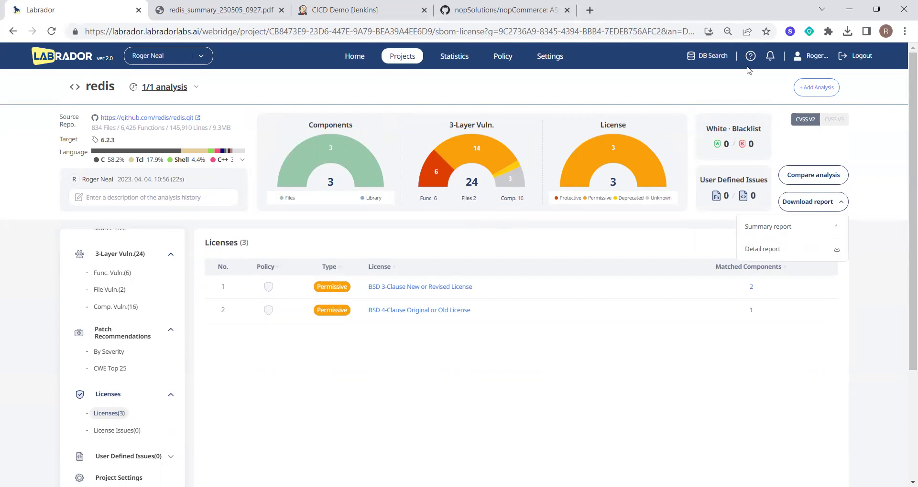
left_click(848, 32)
left_click(752, 89)
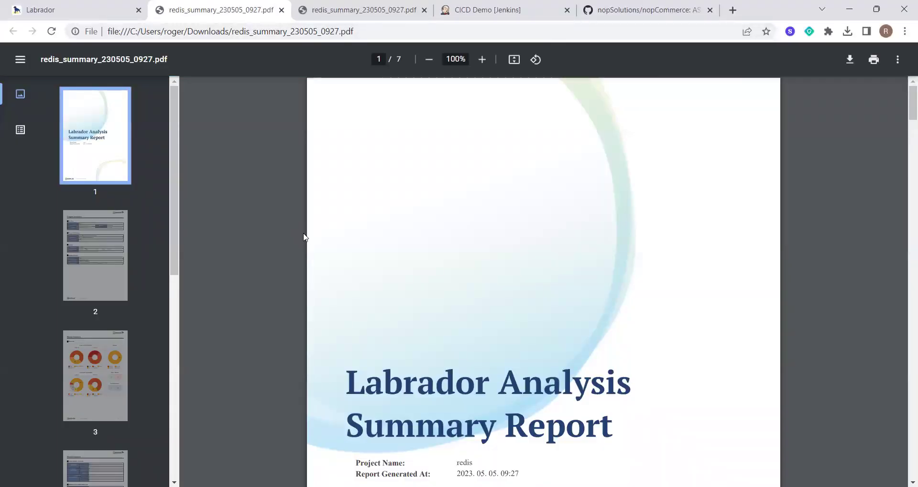
Review the report's project summary, its vulnerability and license charts, and the Vulnerabilities · Issues page
left_click(93, 250)
scroll(291, 253, "down", 1)
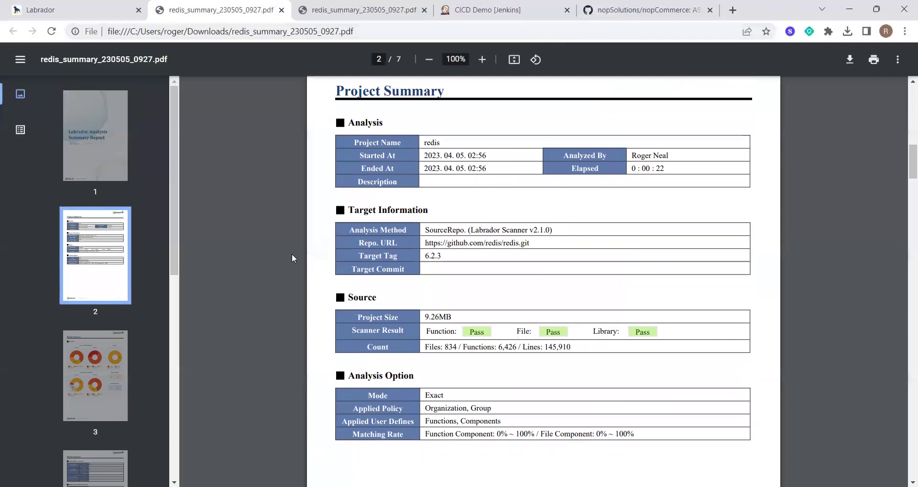
scroll(358, 237, "down", 1)
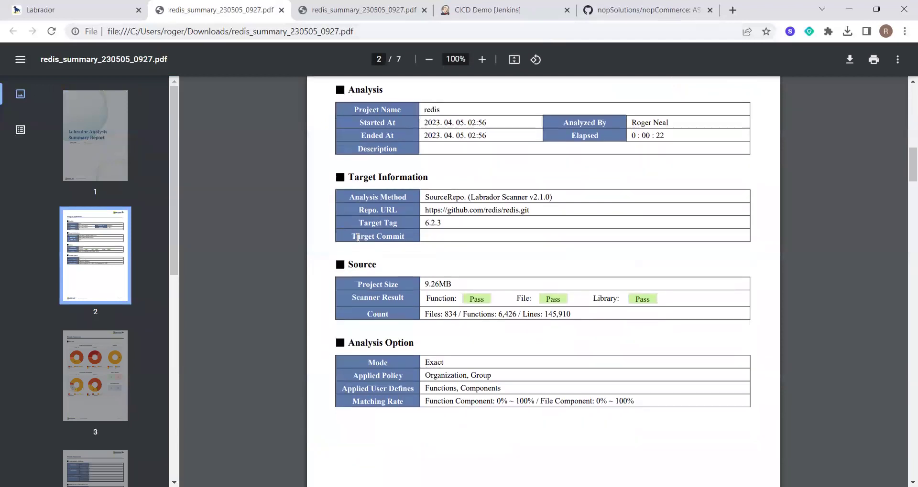
left_click(109, 360)
scroll(543, 282, "down", 3)
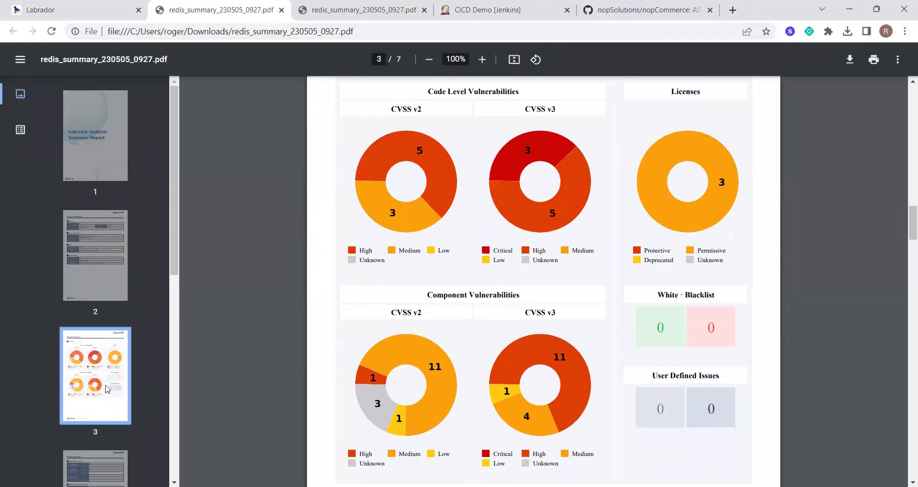
scroll(105, 385, "down", 5)
left_click(99, 358)
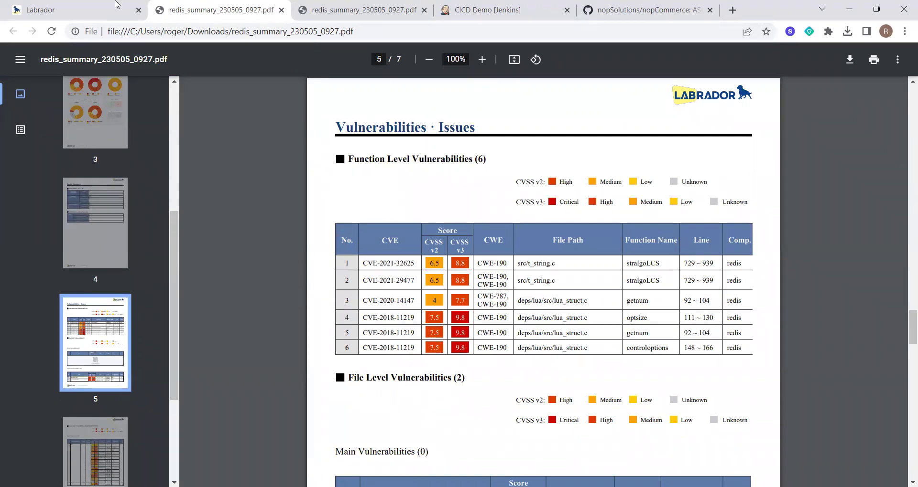
Return to Labrador, view the group policy's CVE whitelist and blacklist, and go back to the home overview
left_click(66, 10)
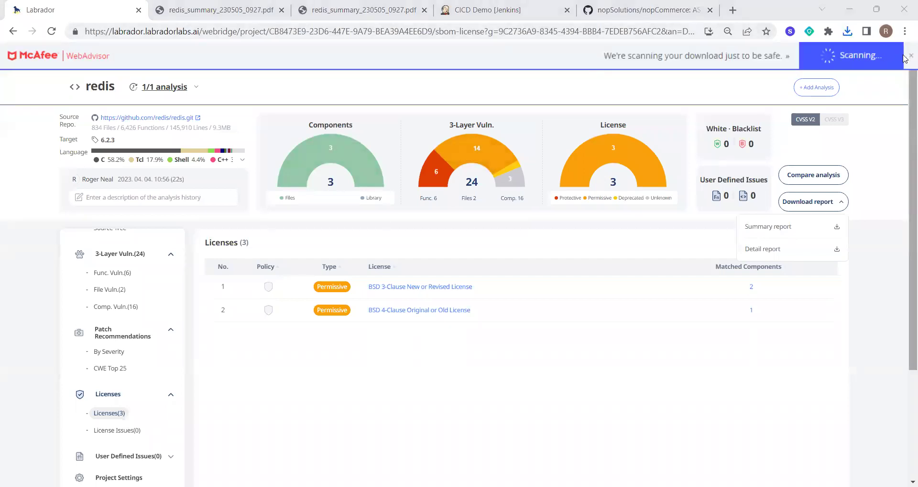
left_click(521, 101)
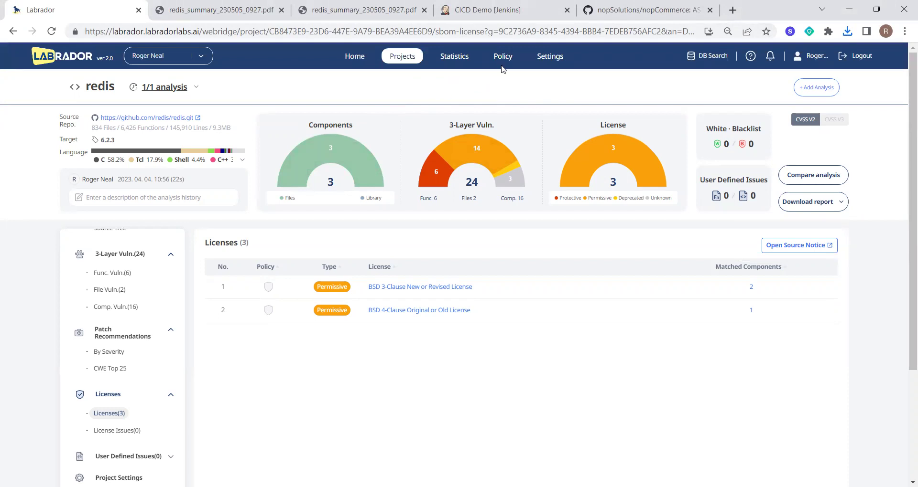
left_click(504, 59)
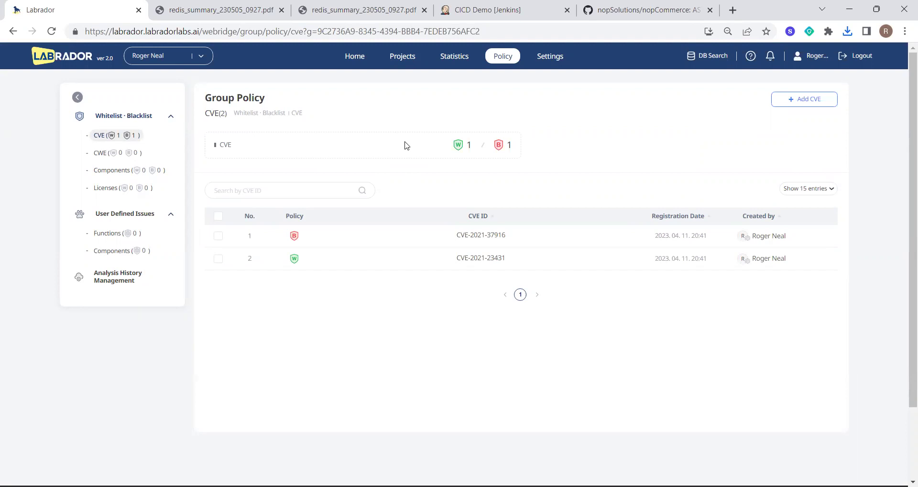
left_click(353, 56)
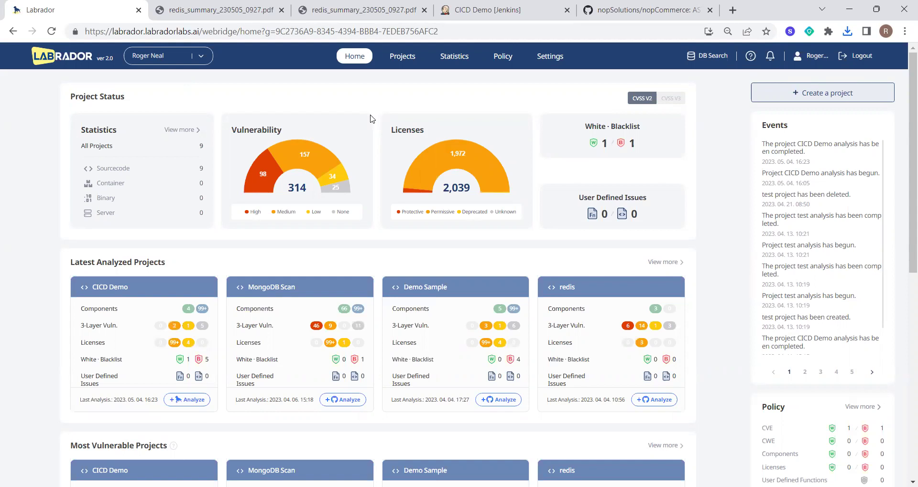
Switch to Jenkins and start a build of the CICD Demo project from its project page
left_click(503, 13)
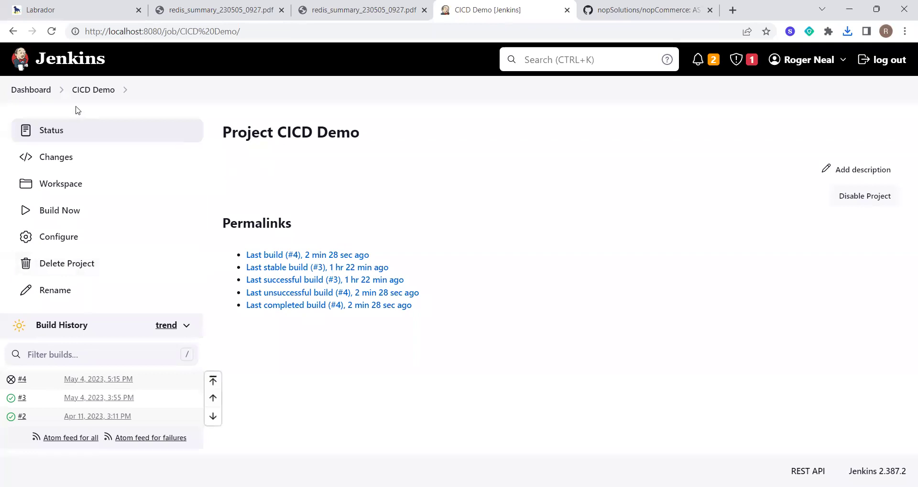
left_click(88, 90)
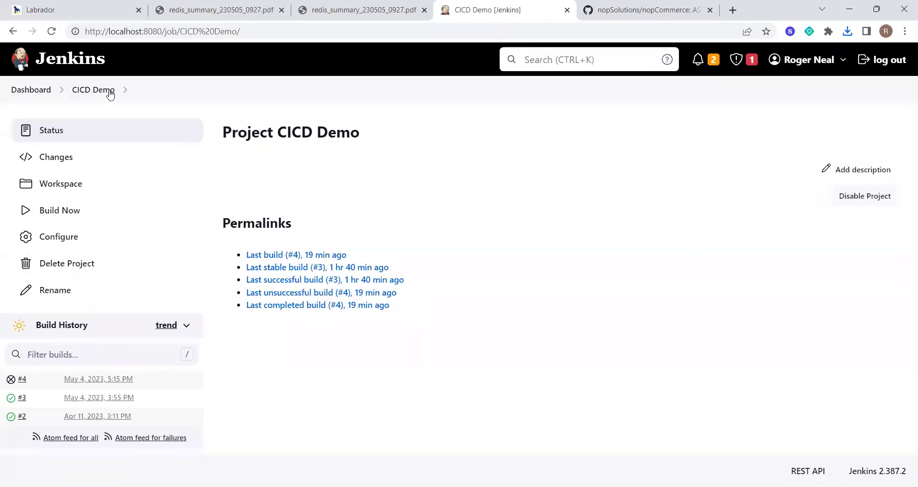
left_click(43, 91)
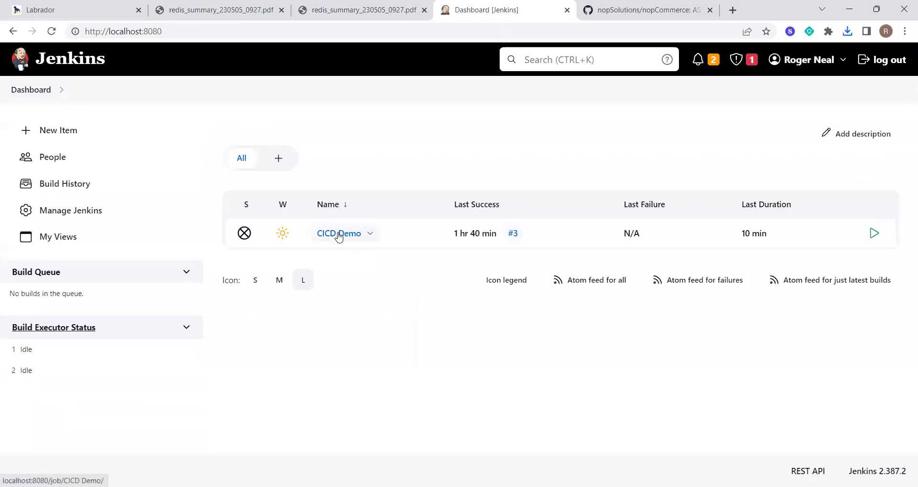
left_click(339, 234)
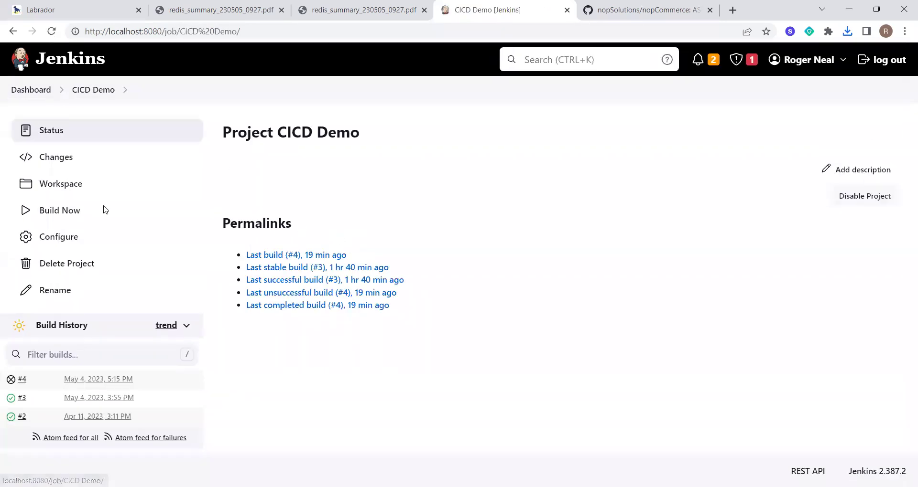
left_click(76, 214)
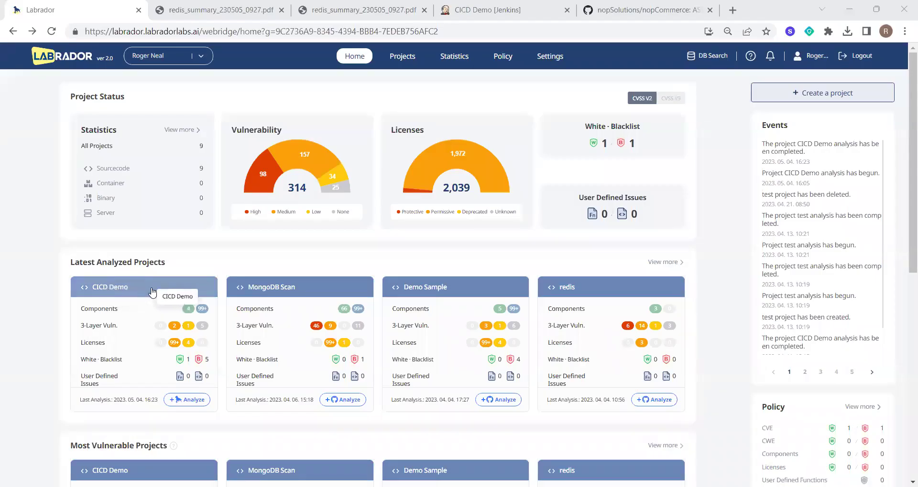
Open the CICD Demo project in Labrador and review its analysis summary
left_click(119, 292)
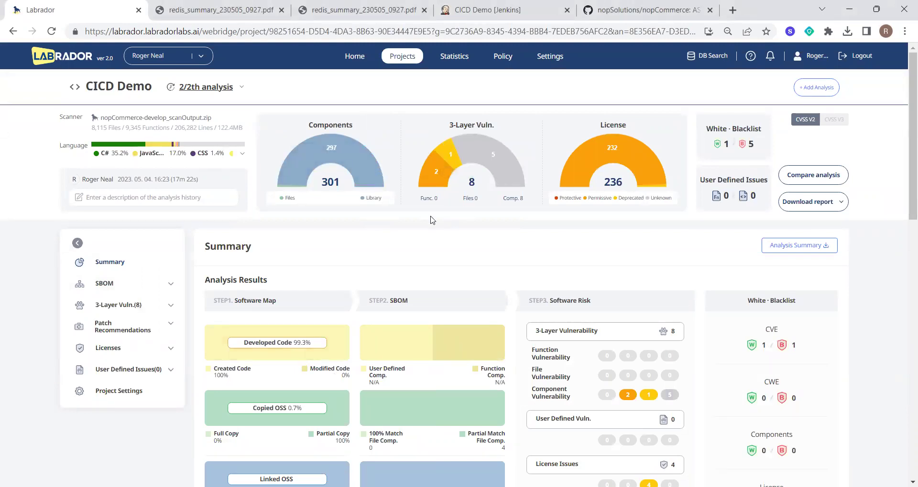
scroll(339, 250, "down", 1)
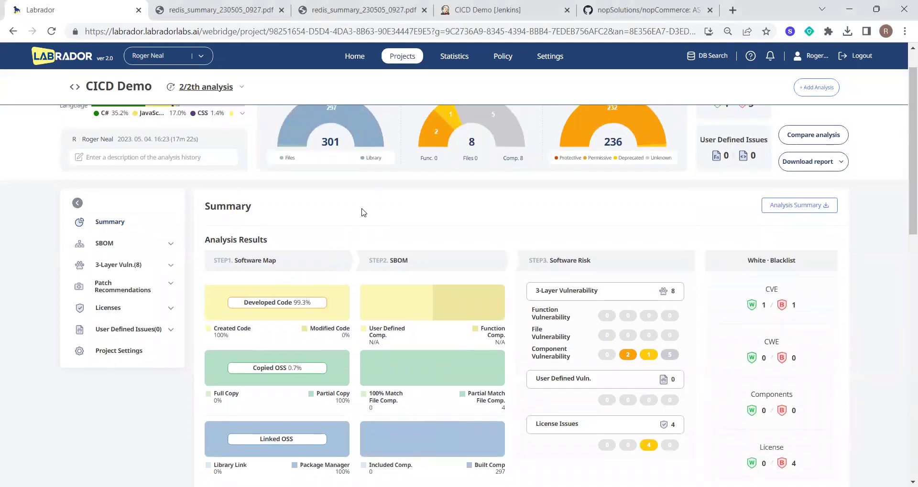
scroll(363, 212, "up", 1)
View the component vulnerabilities of the CICD Demo project, then return to the home overview
left_click(169, 306)
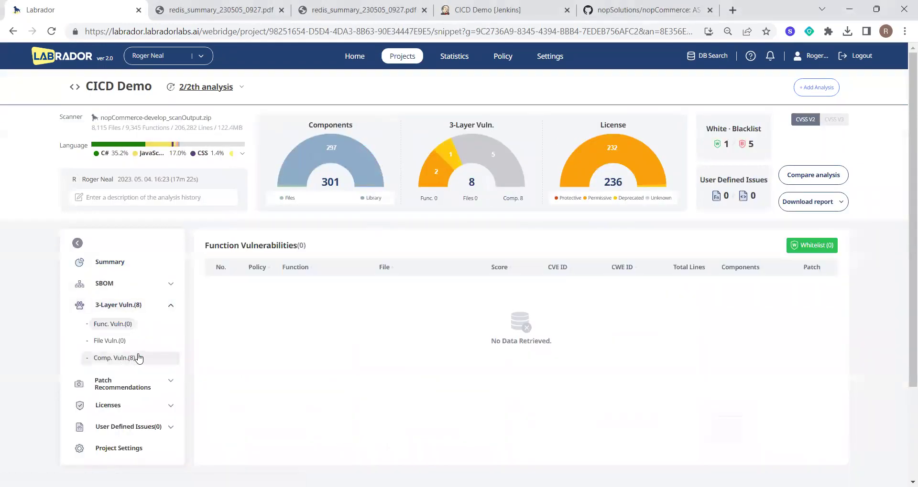
left_click(115, 358)
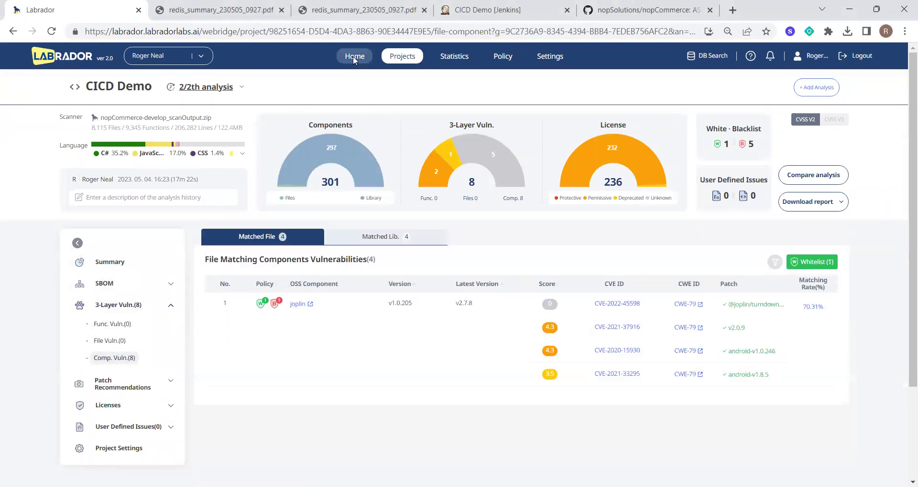
left_click(351, 56)
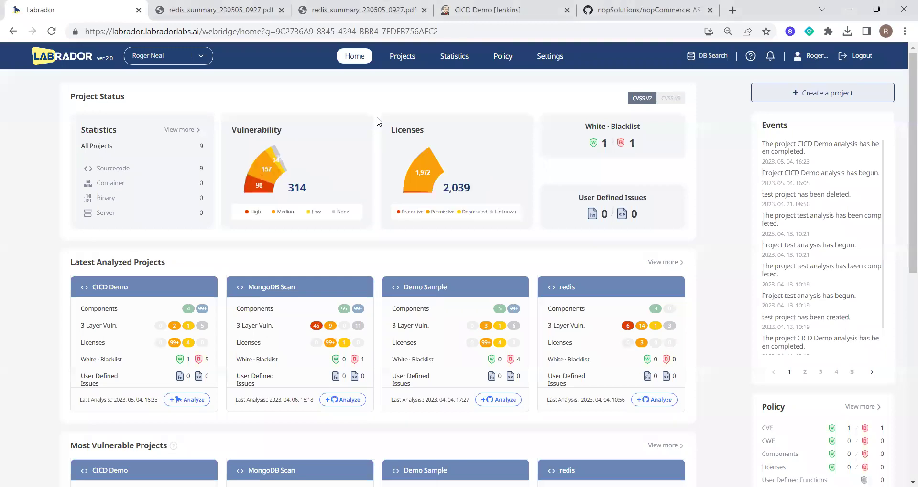